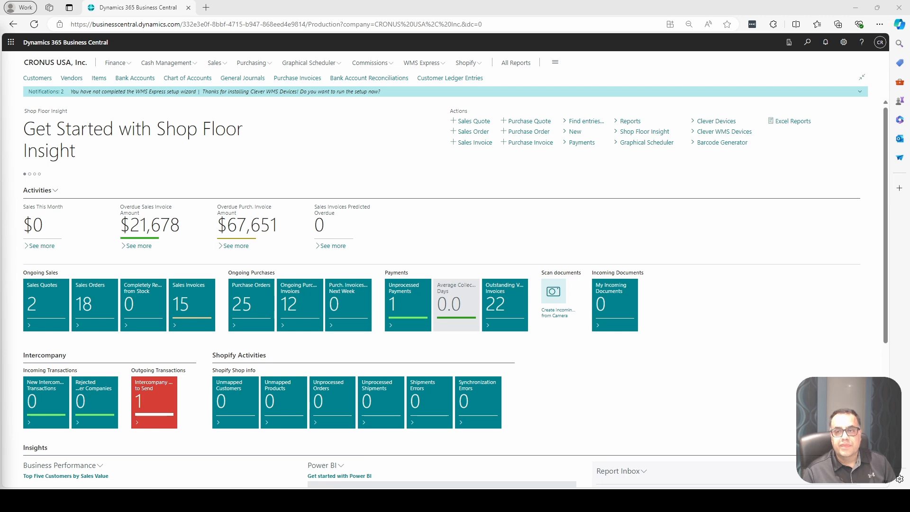
# - Search for customer ledger, open the Customer Ledger Entries page and turn on analysis mode
pyautogui.click(808, 43)
pyautogui.write('customer ledger')
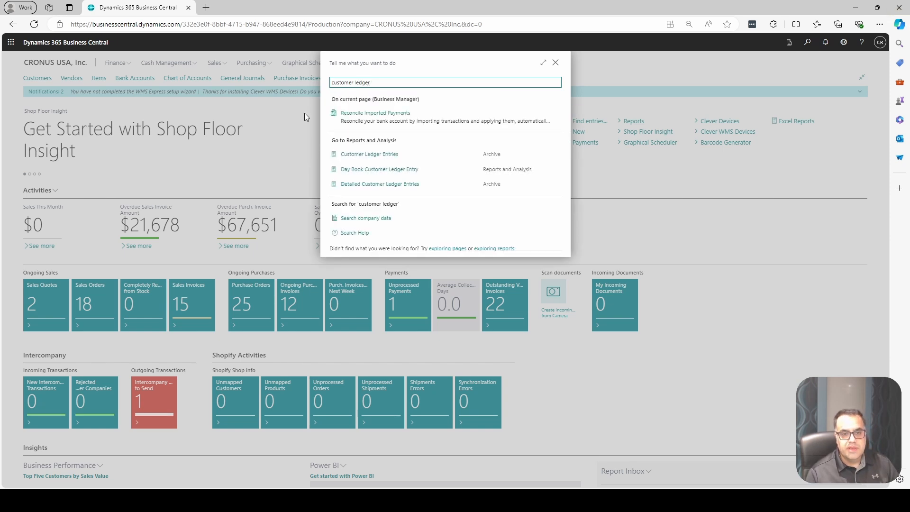
pyautogui.click(392, 155)
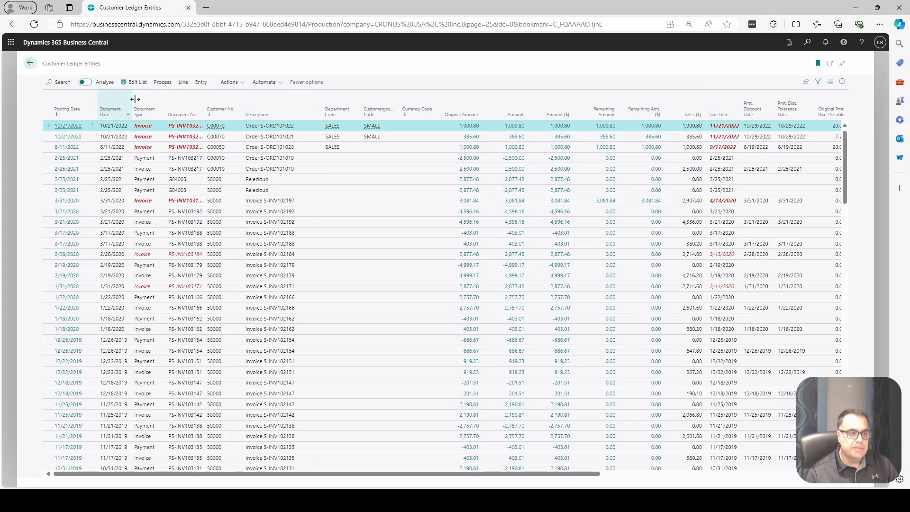
pyautogui.click(87, 84)
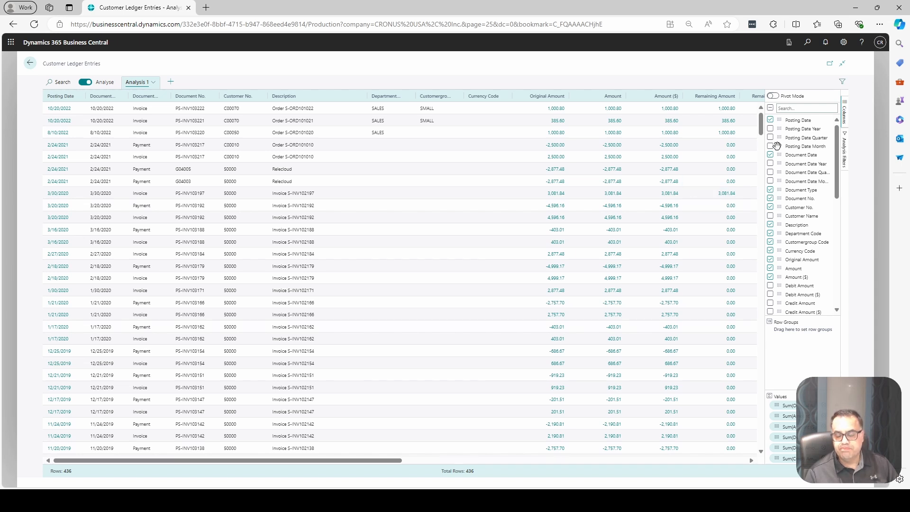
# - Show only the Document No., Customer No., Amount and Remaining Amount columns, and group the rows by Customer No
pyautogui.click(771, 108)
pyautogui.click(771, 108)
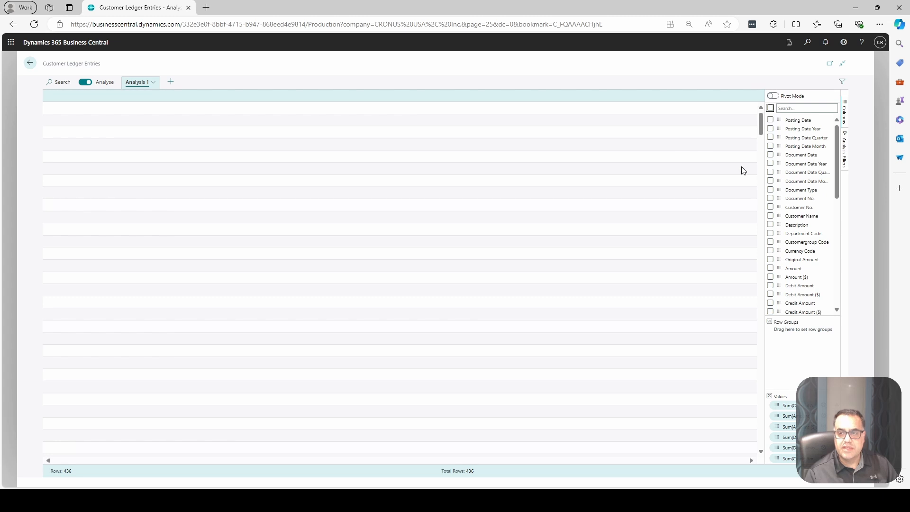
pyautogui.click(771, 208)
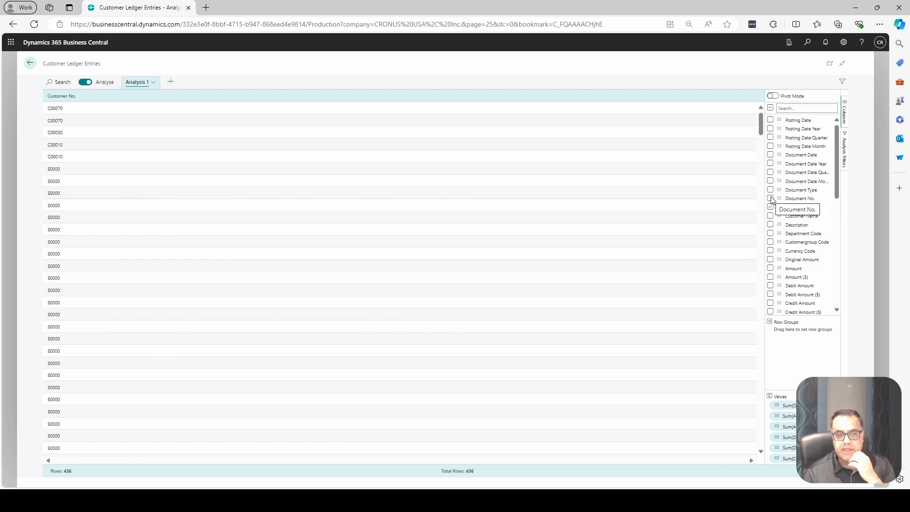
pyautogui.click(771, 200)
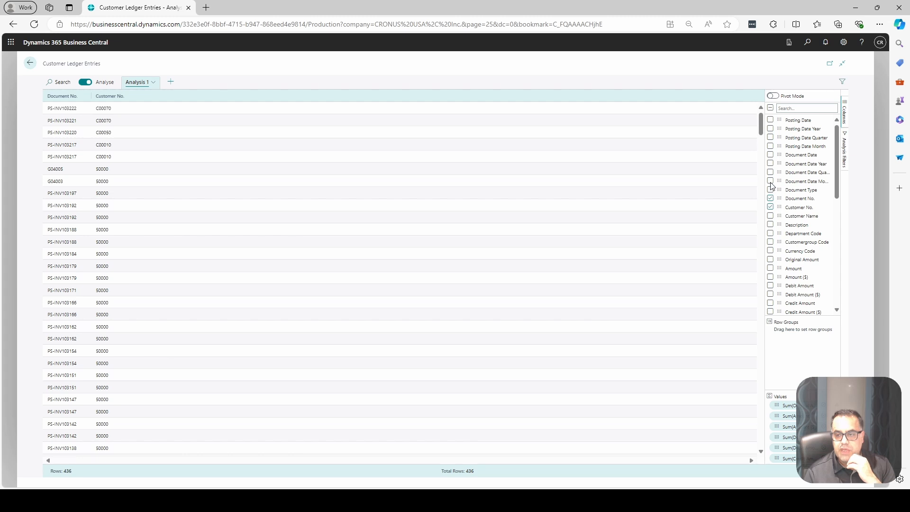
pyautogui.click(770, 260)
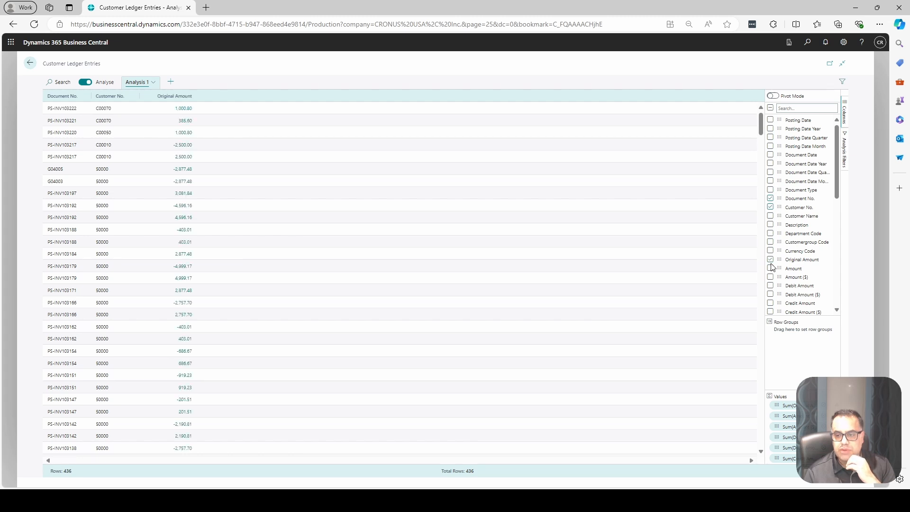
pyautogui.click(771, 260)
pyautogui.click(771, 269)
pyautogui.scroll(-1, 788, 303)
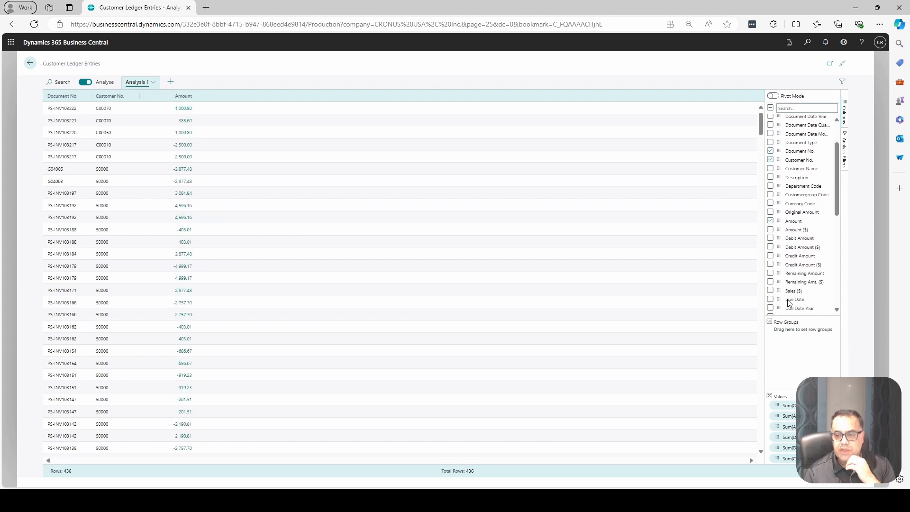
pyautogui.click(771, 274)
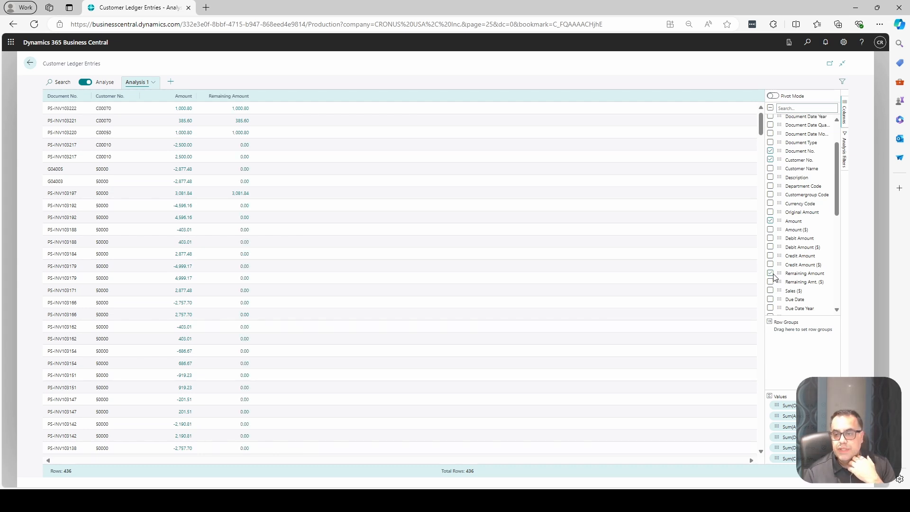
pyautogui.moveTo(778, 160); pyautogui.dragTo(791, 337)
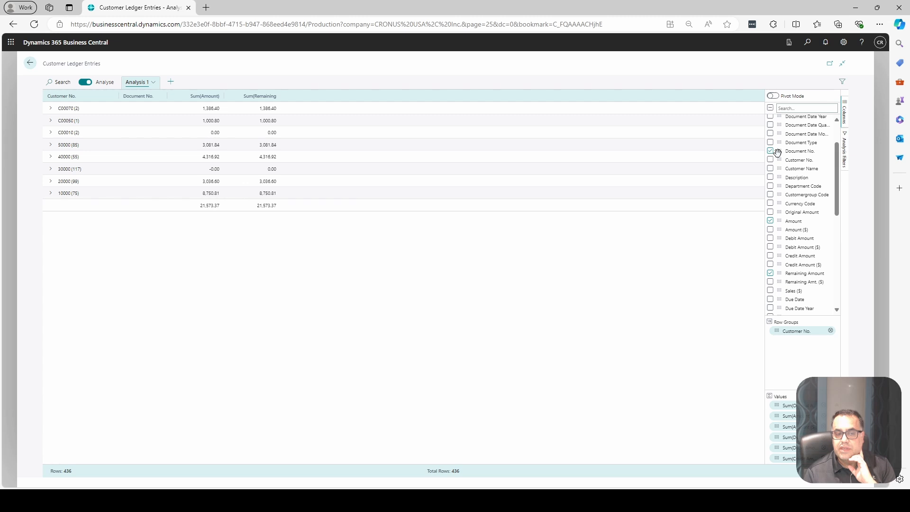
# - Try nesting a Document No. row group under Customer No., inspecting the first customer's documents before removing it
pyautogui.moveTo(778, 152); pyautogui.dragTo(794, 341)
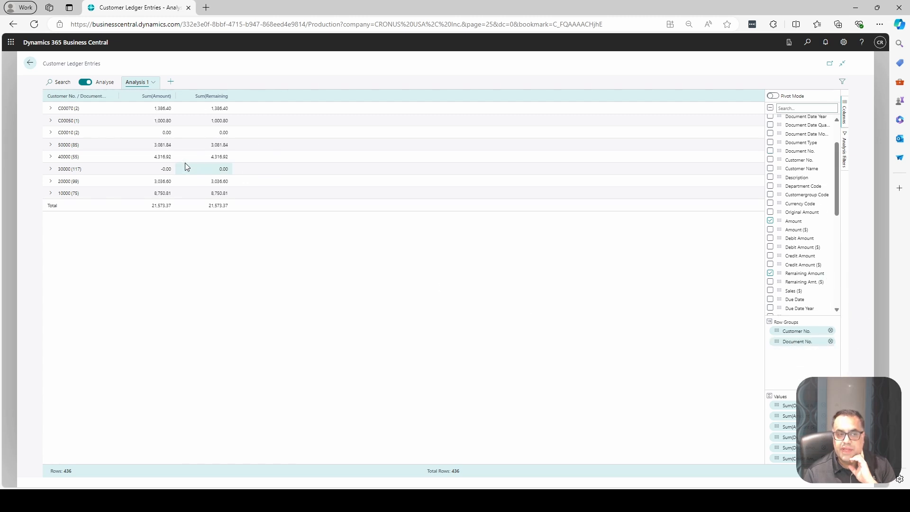
pyautogui.click(51, 109)
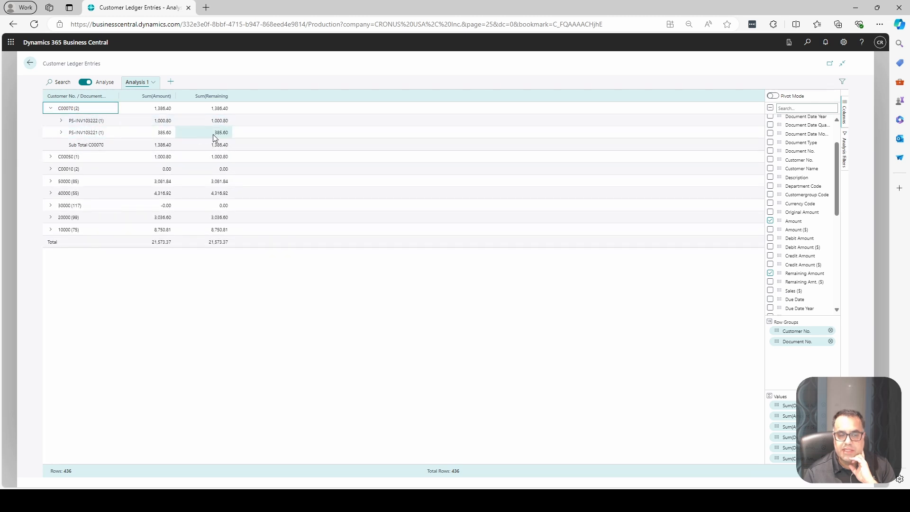
pyautogui.click(51, 108)
pyautogui.click(830, 341)
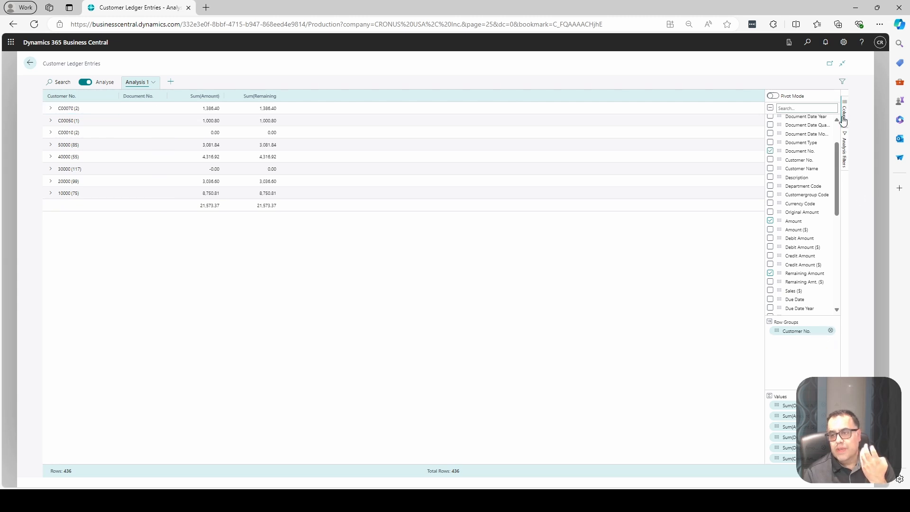
# - Filter the analysis to posting dates in the range 01/01/2024 to 06/30/2024
pyautogui.click(845, 85)
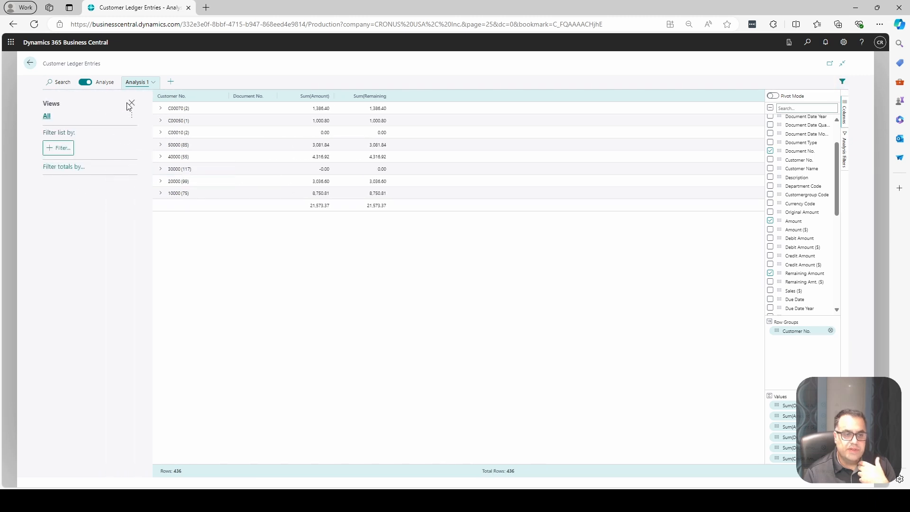
pyautogui.click(132, 104)
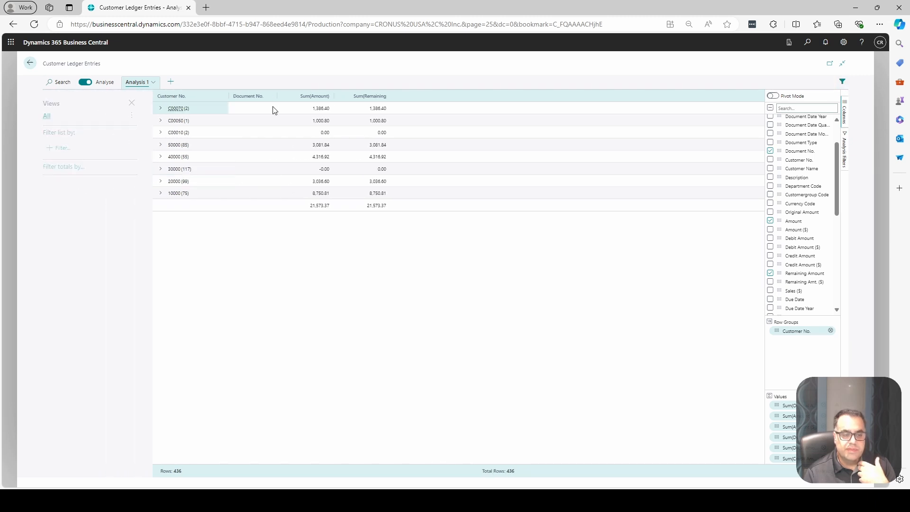
pyautogui.click(845, 159)
pyautogui.click(787, 108)
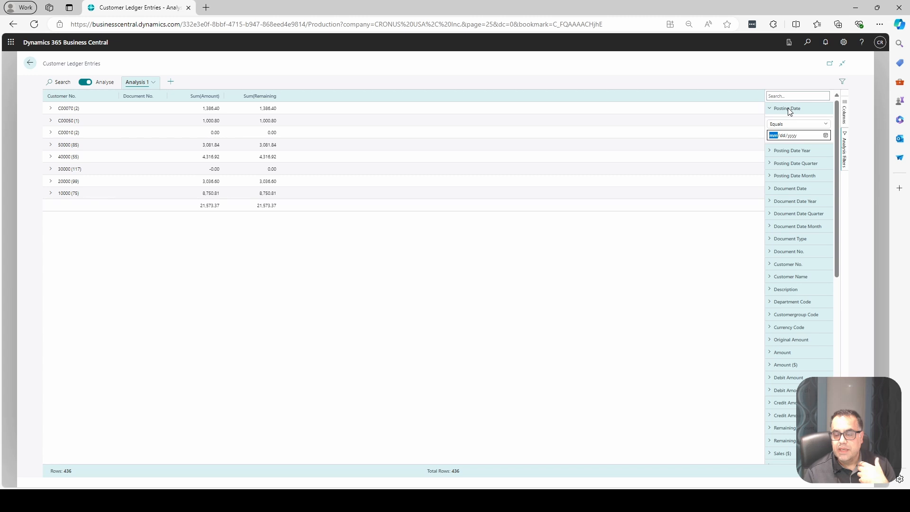
pyautogui.click(789, 125)
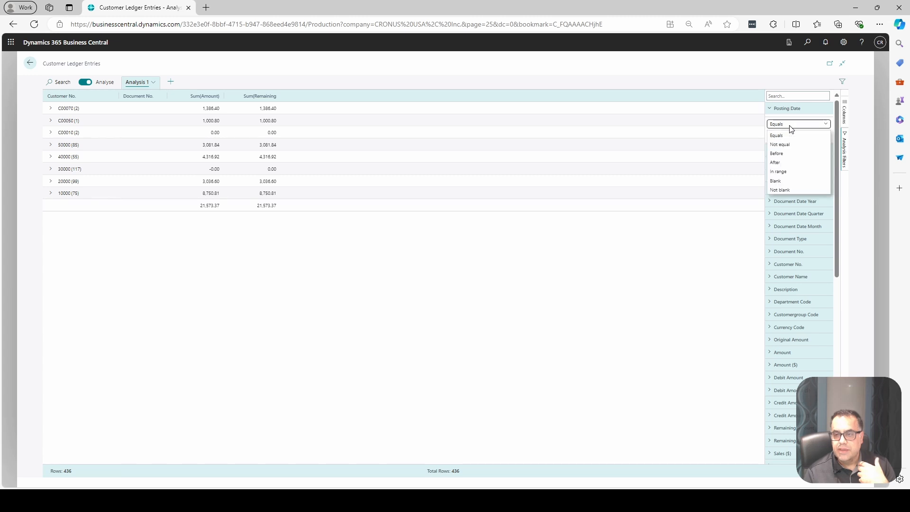
pyautogui.click(782, 173)
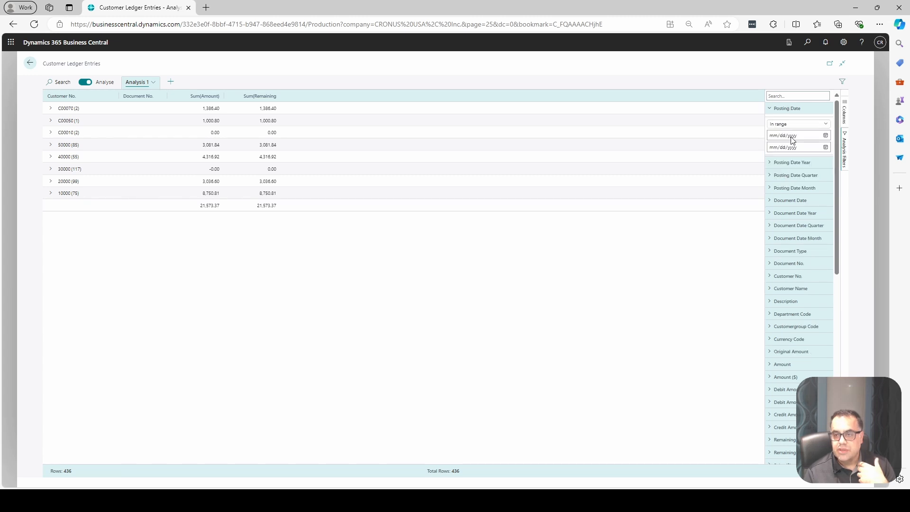
pyautogui.click(792, 137)
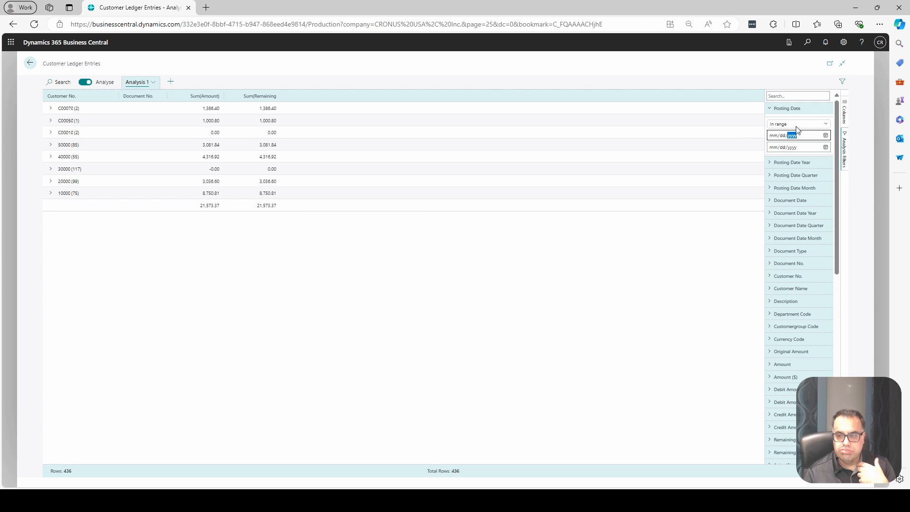
pyautogui.click(772, 136)
pyautogui.write('1/1/2024')
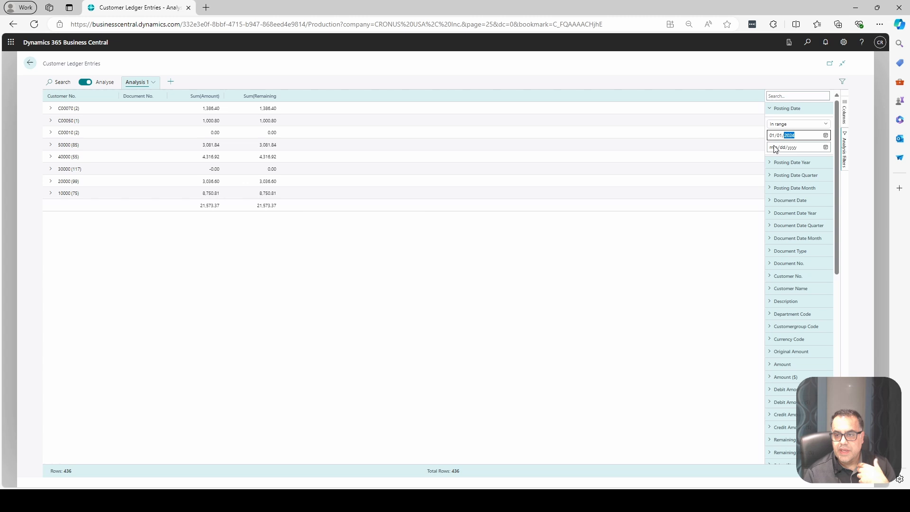
pyautogui.click(775, 149)
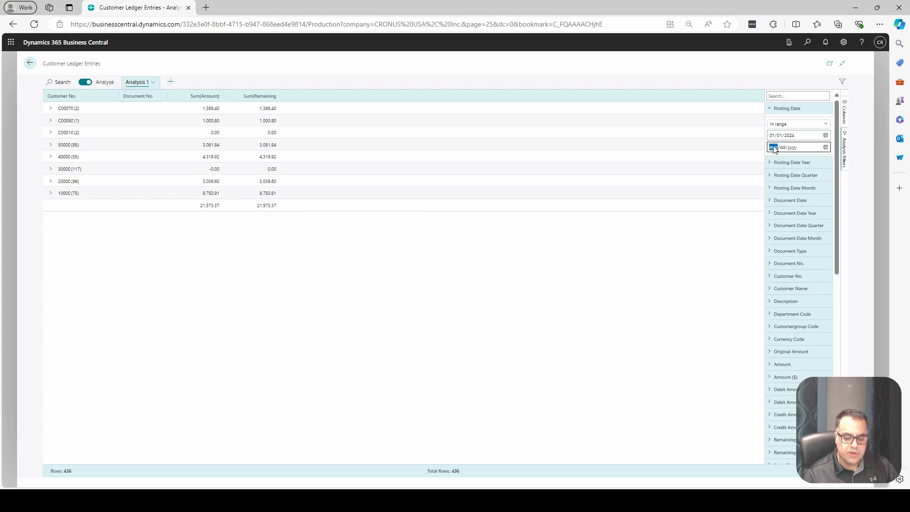
pyautogui.write('6/')
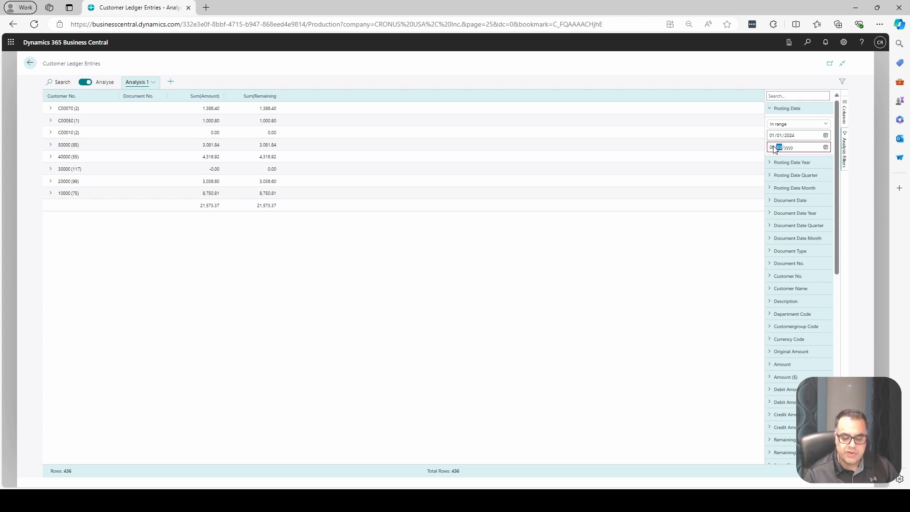
pyautogui.write('30/2024')
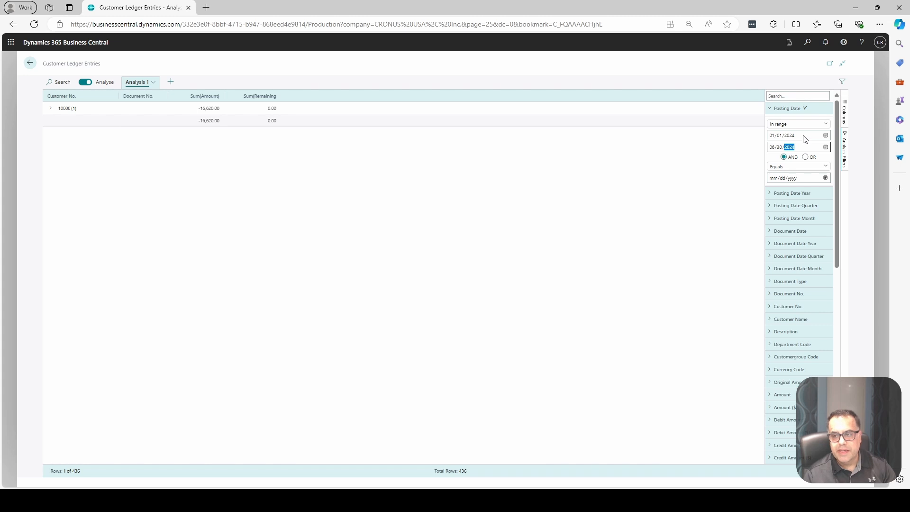
pyautogui.click(667, 171)
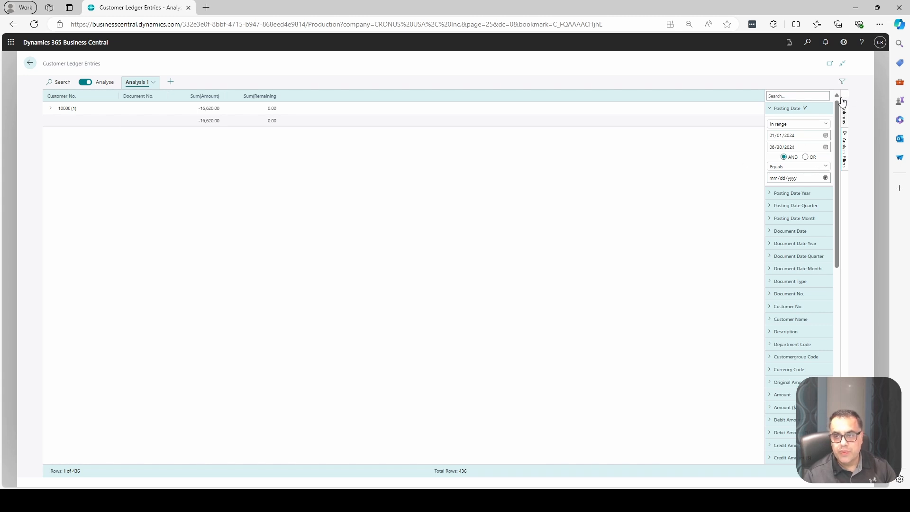
# - Reopen Customer Ledger Entries from the home page and set the Posting Date analysis filter to Not blank
pyautogui.click(30, 63)
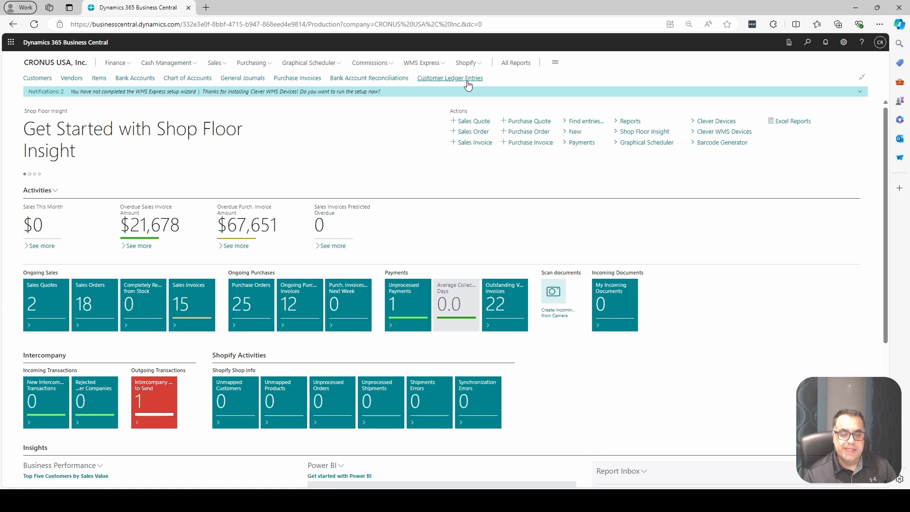
pyautogui.click(468, 79)
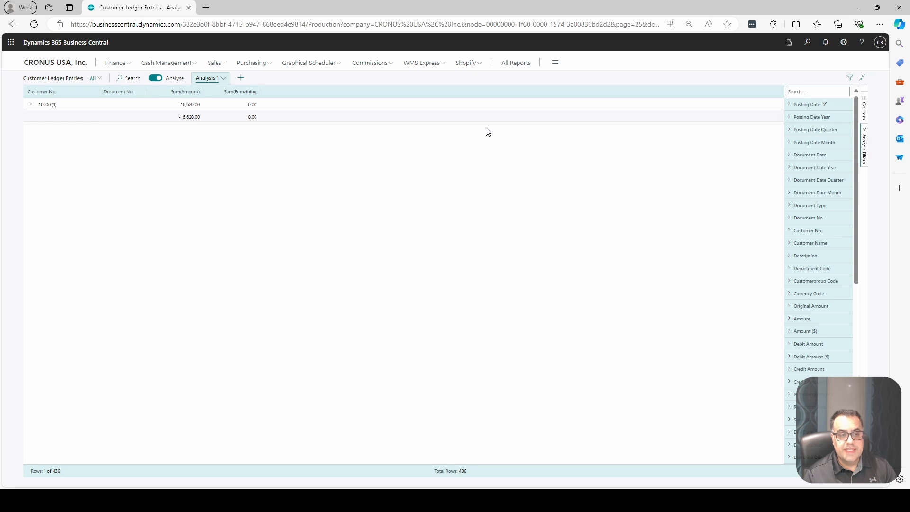
pyautogui.click(825, 104)
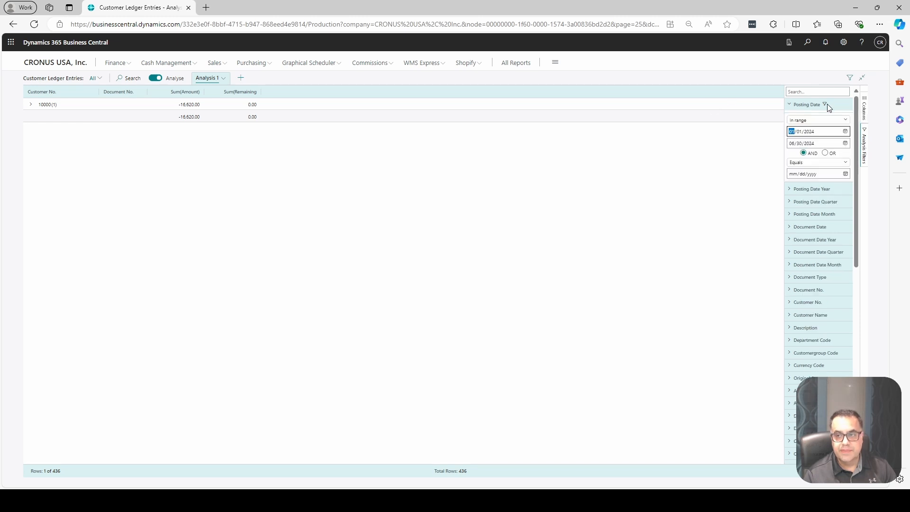
pyautogui.click(806, 121)
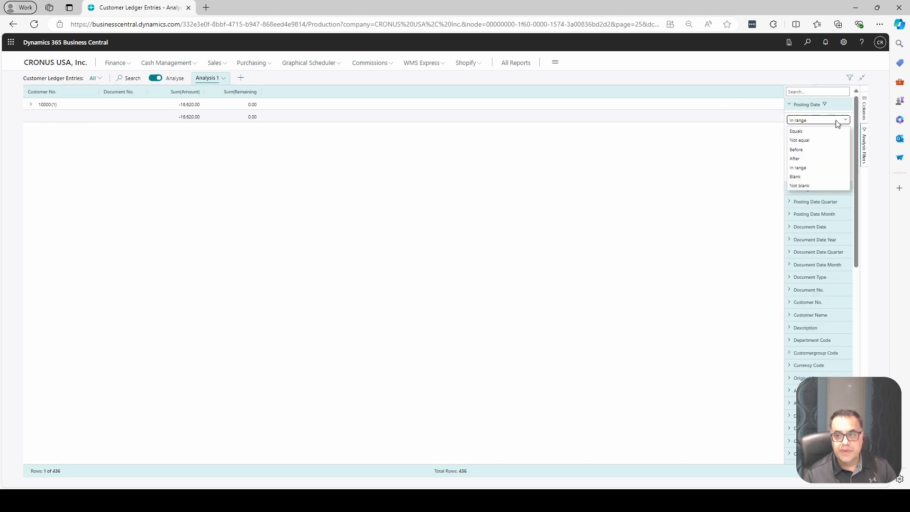
pyautogui.click(802, 184)
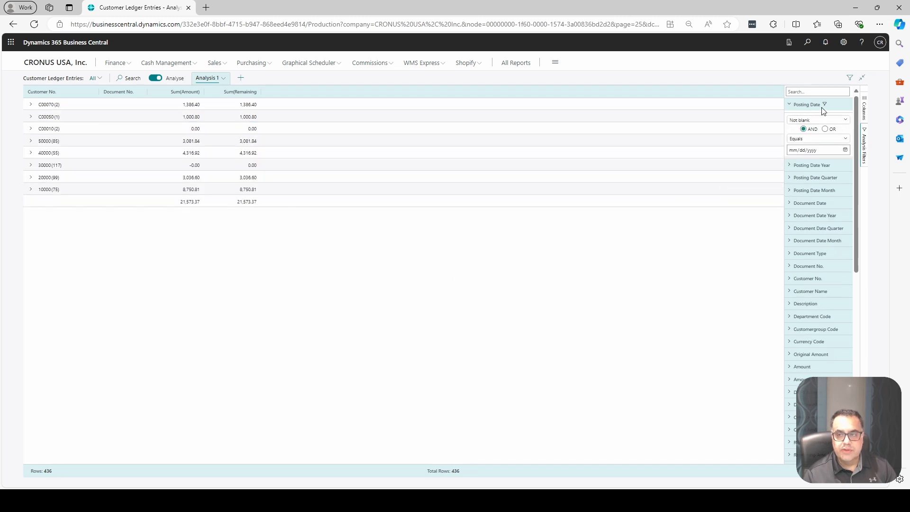
# - Turn on pivot mode and remove the Amount, Debit Amount and Credit Amount sums, including their ($) versions, from the values
pyautogui.click(865, 118)
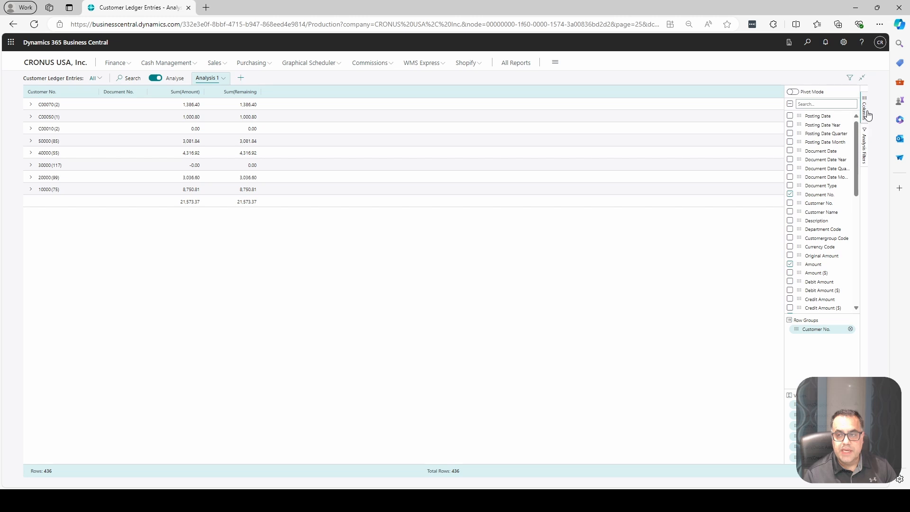
pyautogui.click(792, 92)
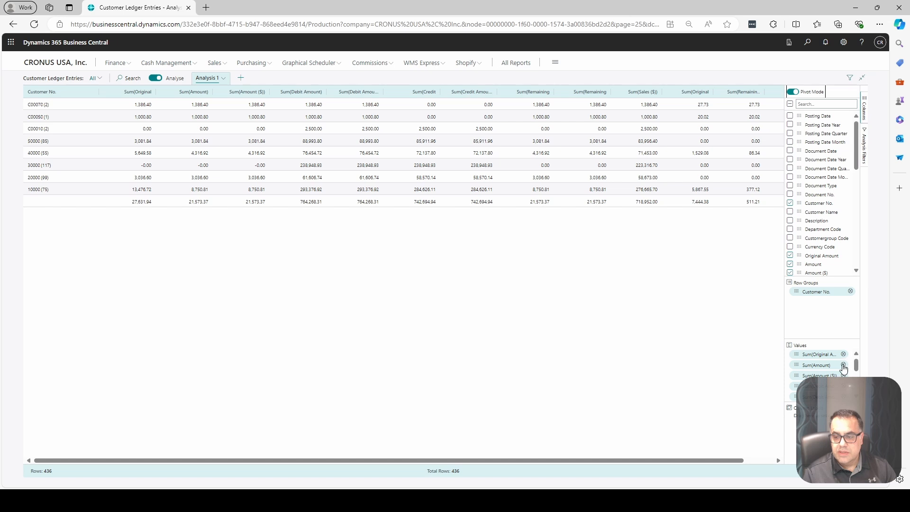
pyautogui.click(843, 365)
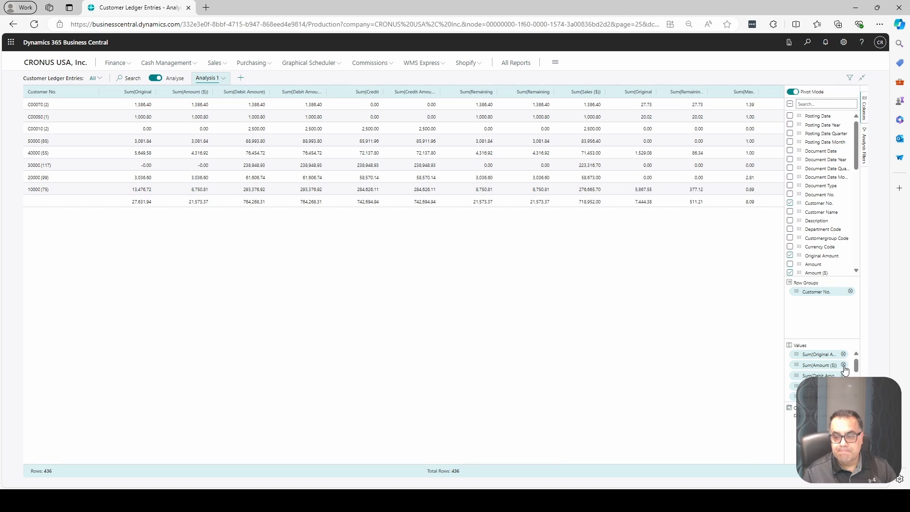
pyautogui.click(844, 366)
pyautogui.click(843, 364)
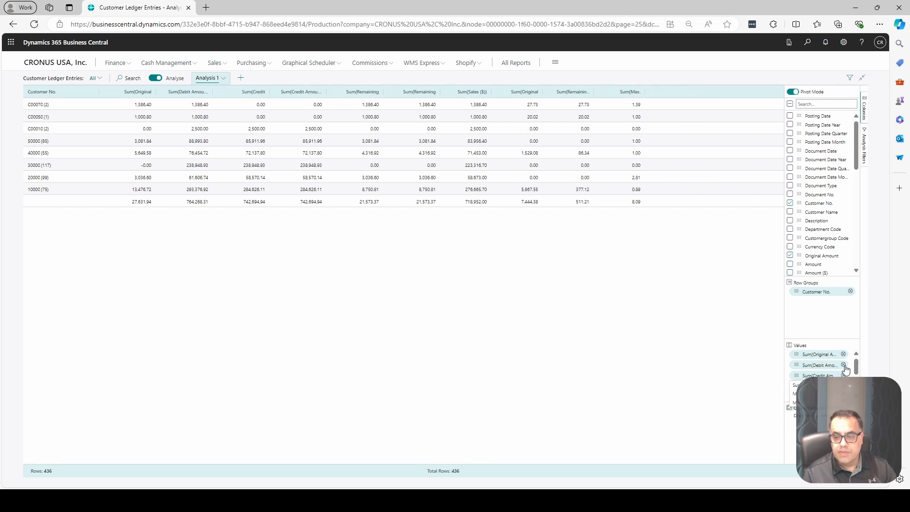
pyautogui.click(843, 364)
pyautogui.click(844, 365)
pyautogui.click(844, 365)
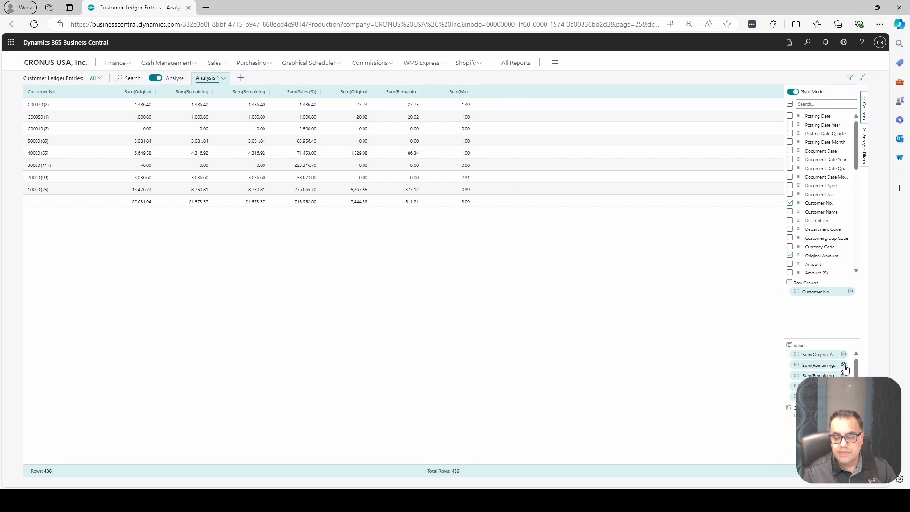
# - Remove the Remaining Amount, Sales ($), payment discount and Max. Payment Tolerance sums, leaving only Original Amount as a value
pyautogui.rightClick(844, 365)
pyautogui.click(835, 373)
pyautogui.click(843, 376)
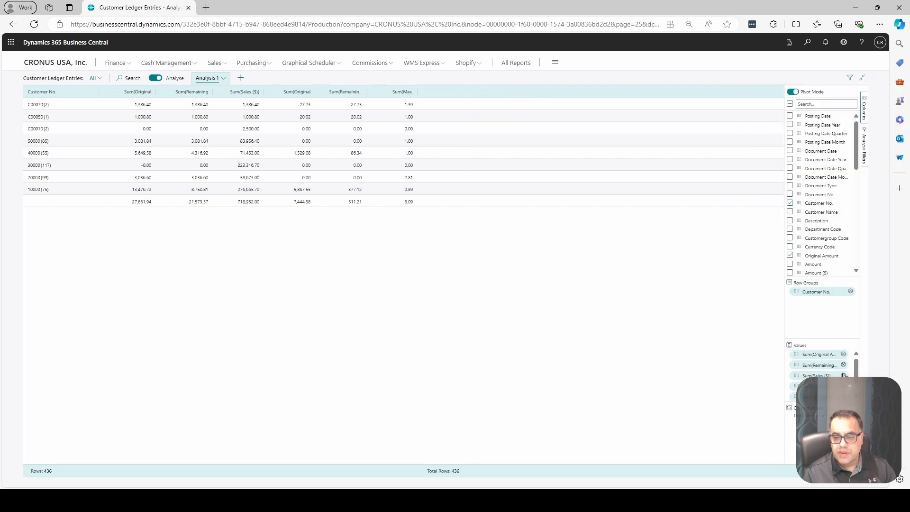
pyautogui.click(844, 375)
pyautogui.click(843, 366)
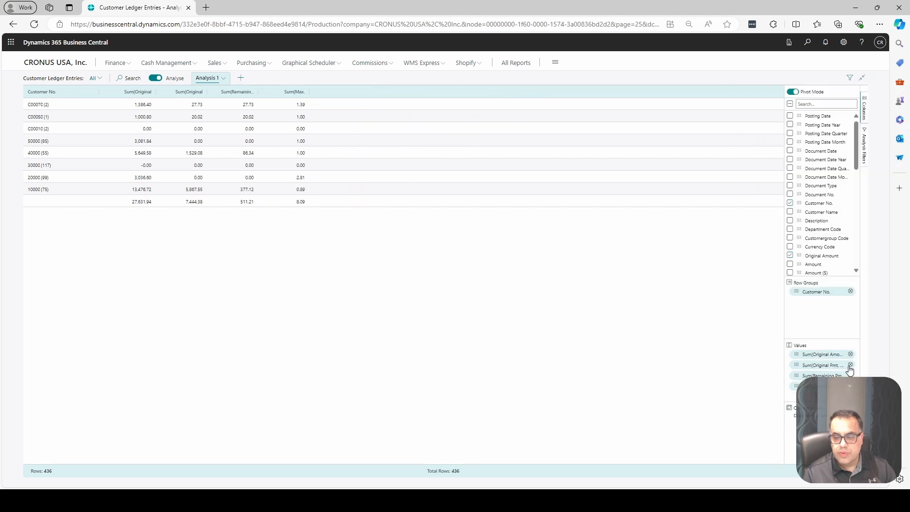
pyautogui.click(849, 365)
pyautogui.click(850, 364)
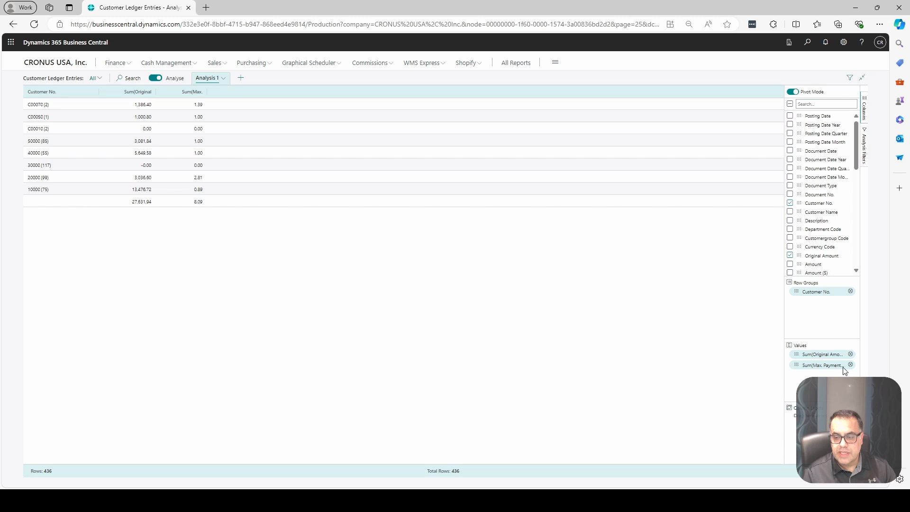
pyautogui.click(840, 368)
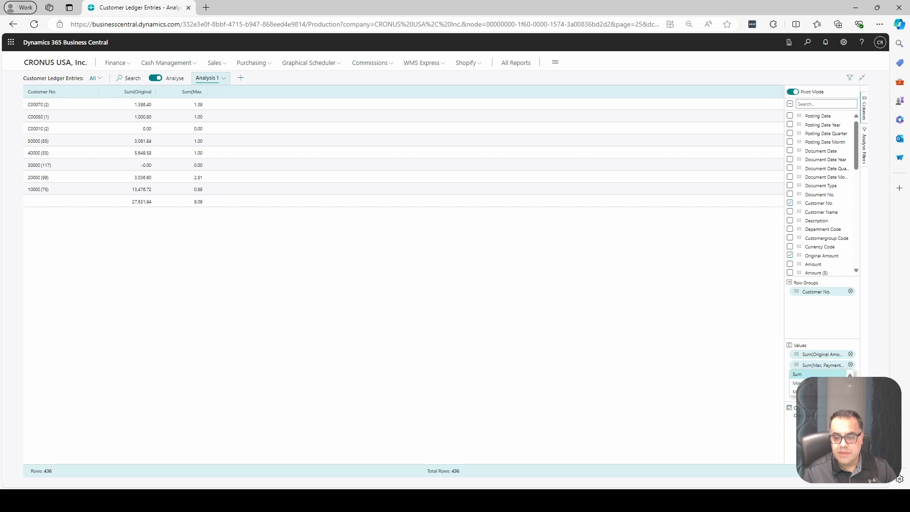
pyautogui.click(850, 365)
pyautogui.click(850, 365)
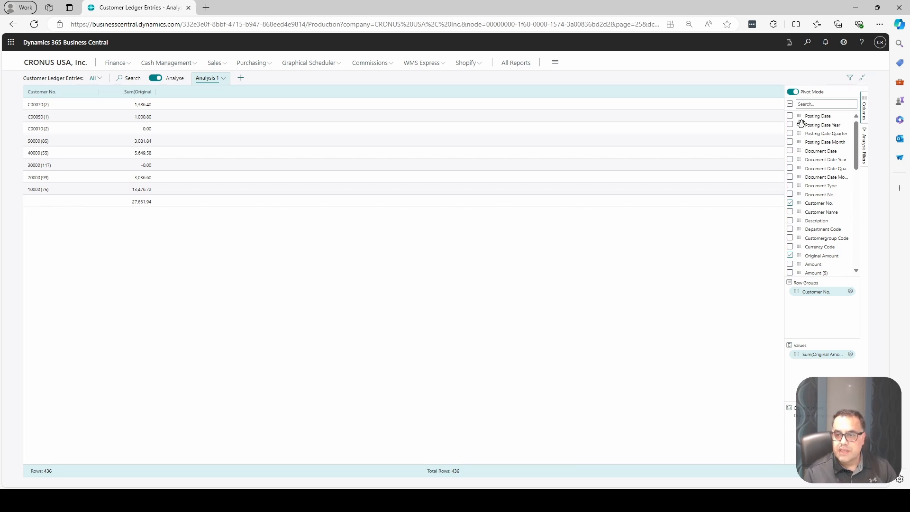
# - Add Posting Date Year and Posting Date Month as pivot column labels and expand 2019 into its months
pyautogui.moveTo(801, 124); pyautogui.dragTo(848, 387)
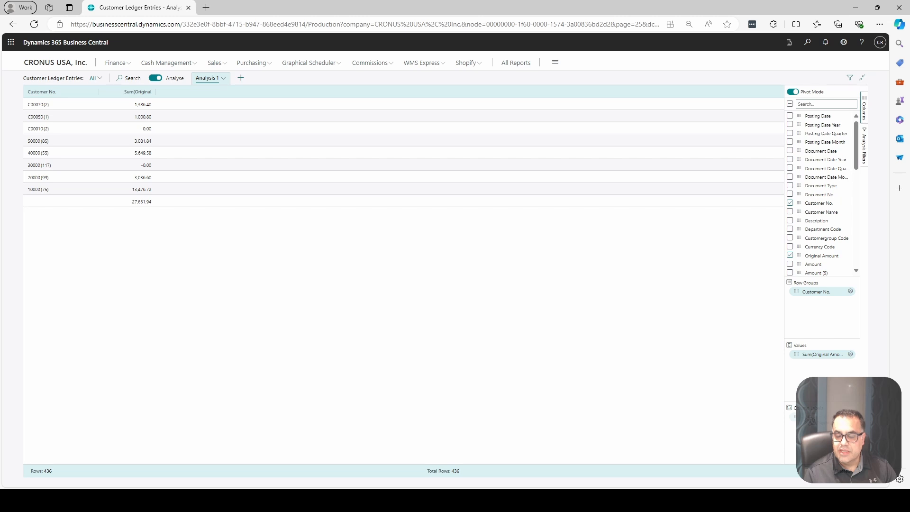
pyautogui.moveTo(812, 421); pyautogui.dragTo(811, 422)
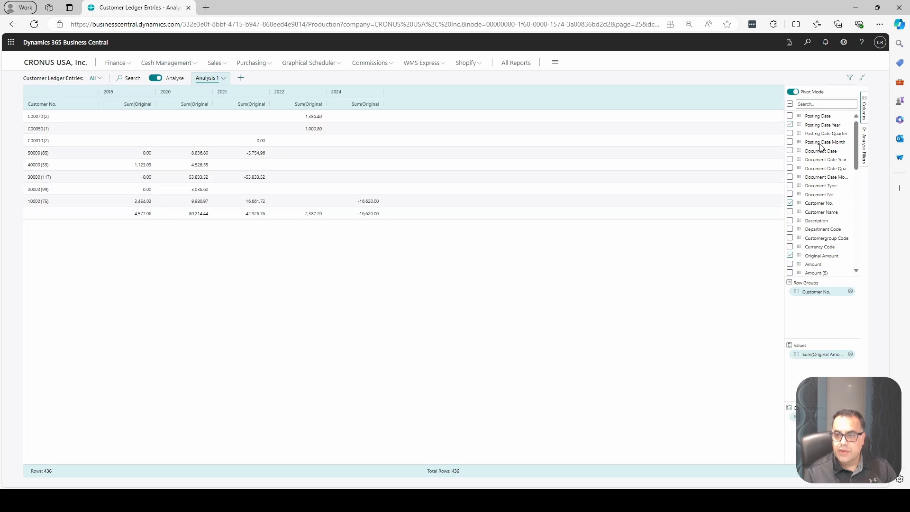
pyautogui.moveTo(800, 142)
pyautogui.mouseDown()
pyautogui.moveTo(827, 270)
pyautogui.moveTo(807, 423)
pyautogui.mouseUp()
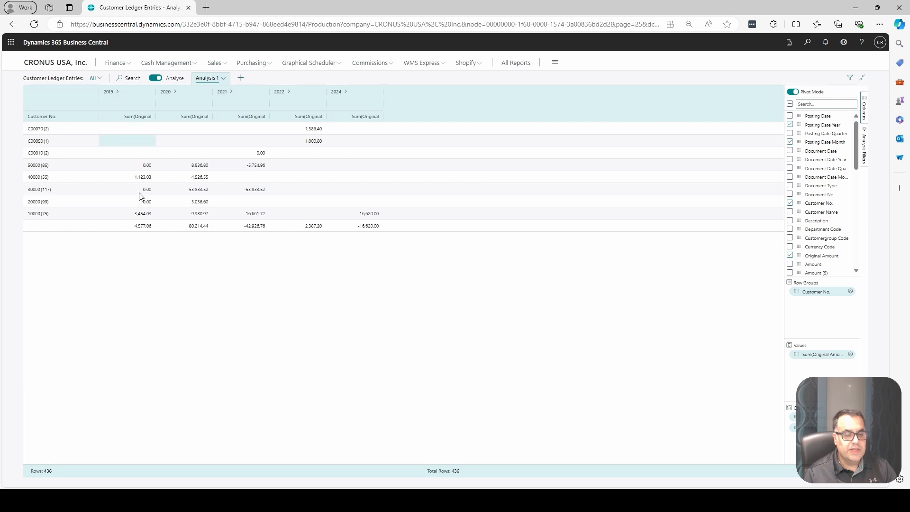
pyautogui.click(116, 92)
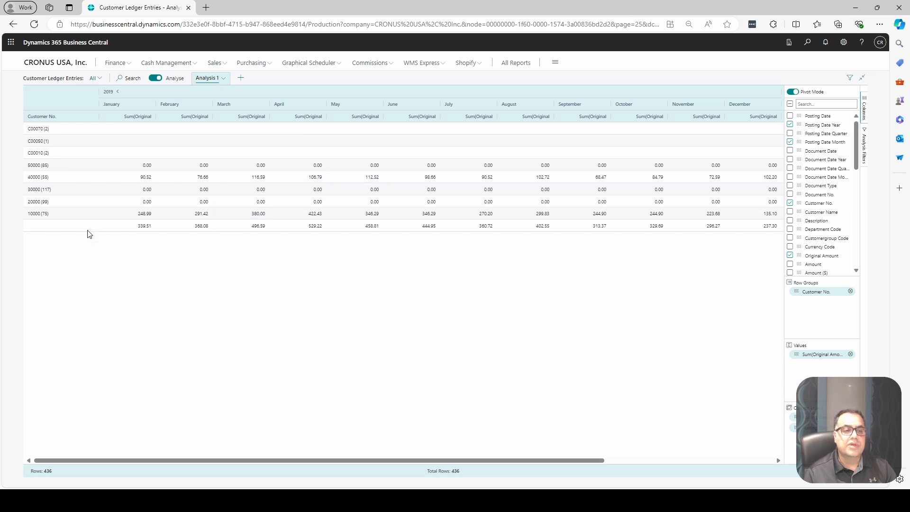
# - Rename the Analysis 1 tab as Customer Balances
pyautogui.click(223, 78)
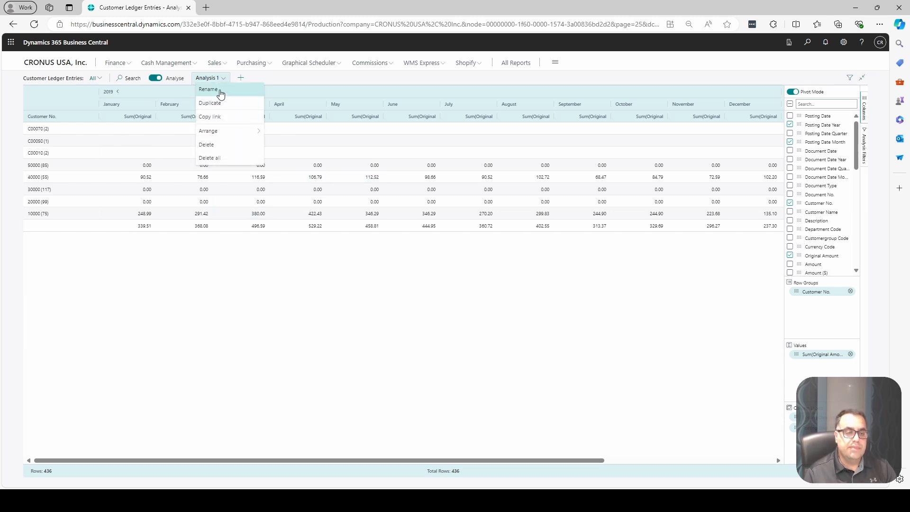
pyautogui.click(221, 89)
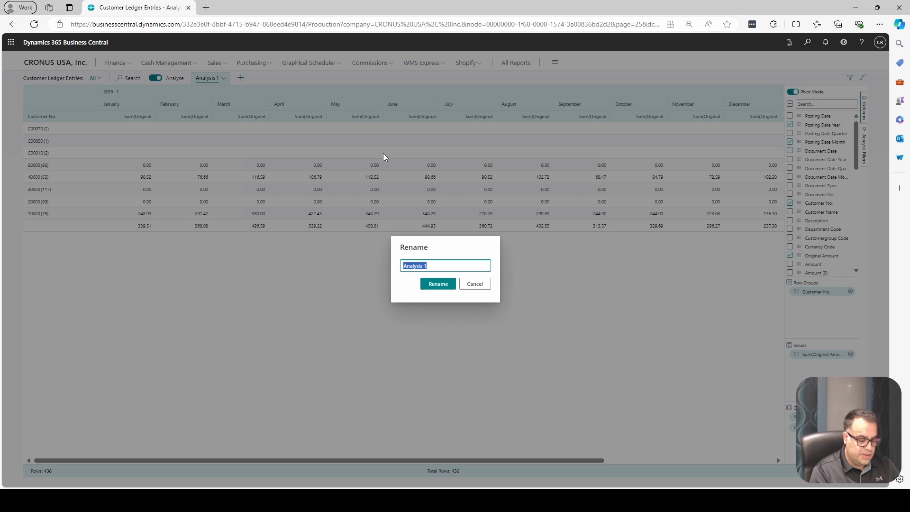
pyautogui.write('Customer')
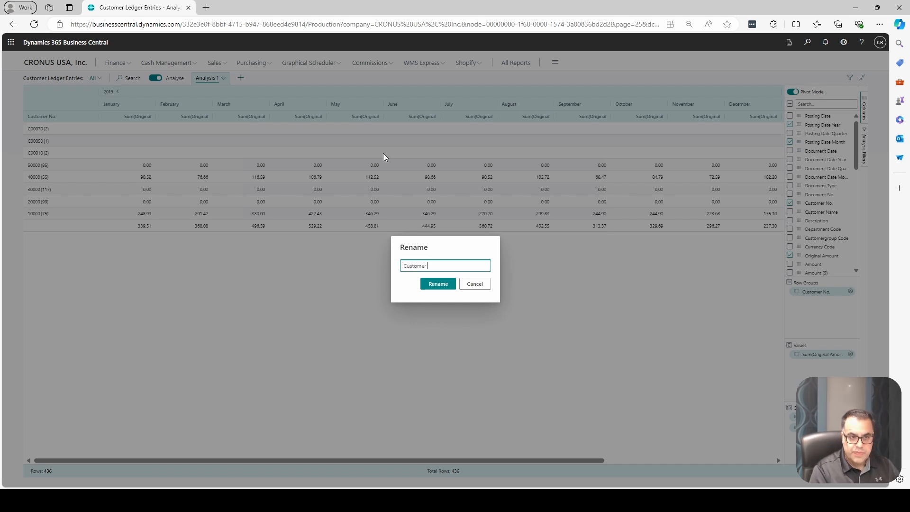
pyautogui.write(' Balances')
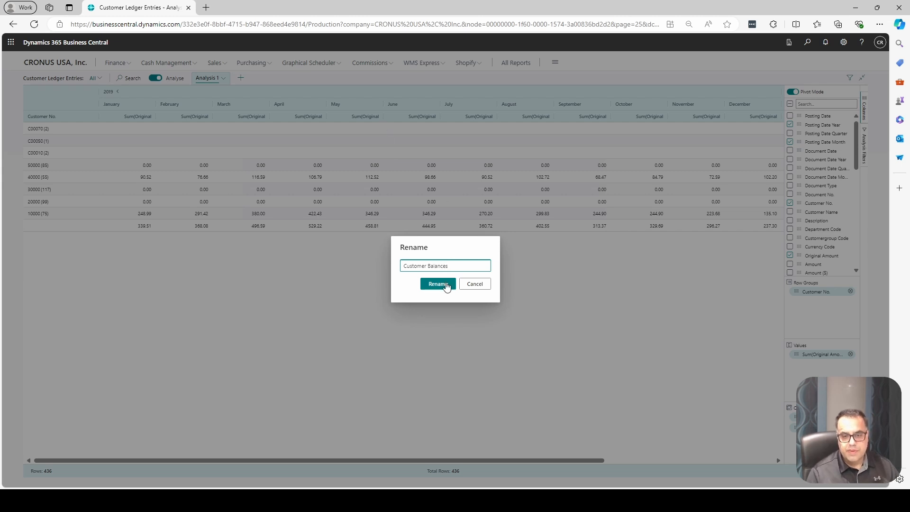
pyautogui.click(434, 284)
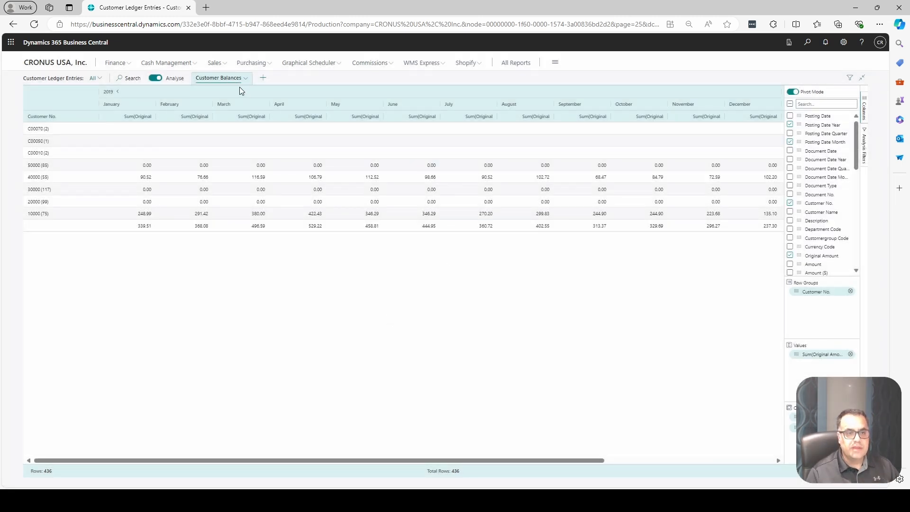
# - Copy a shareable link to the Customer Balances analysis for the current company and close the link dialog
pyautogui.click(248, 79)
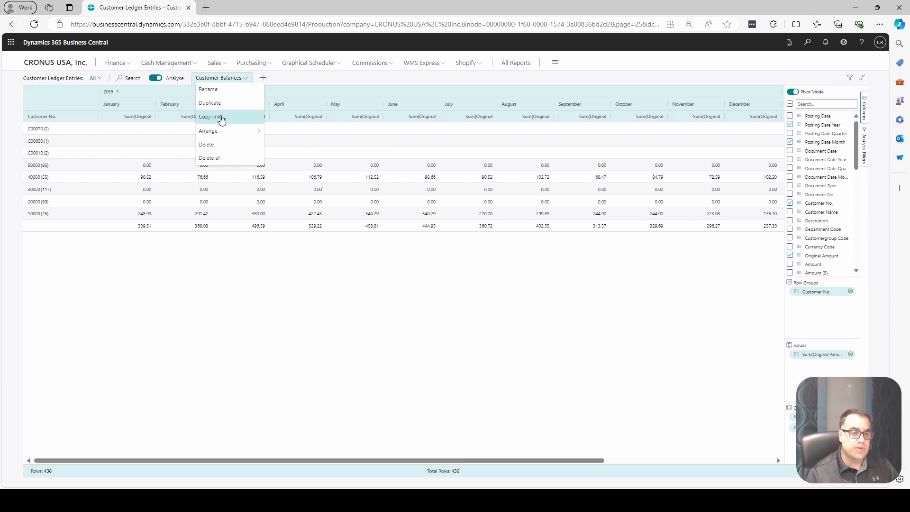
pyautogui.click(219, 116)
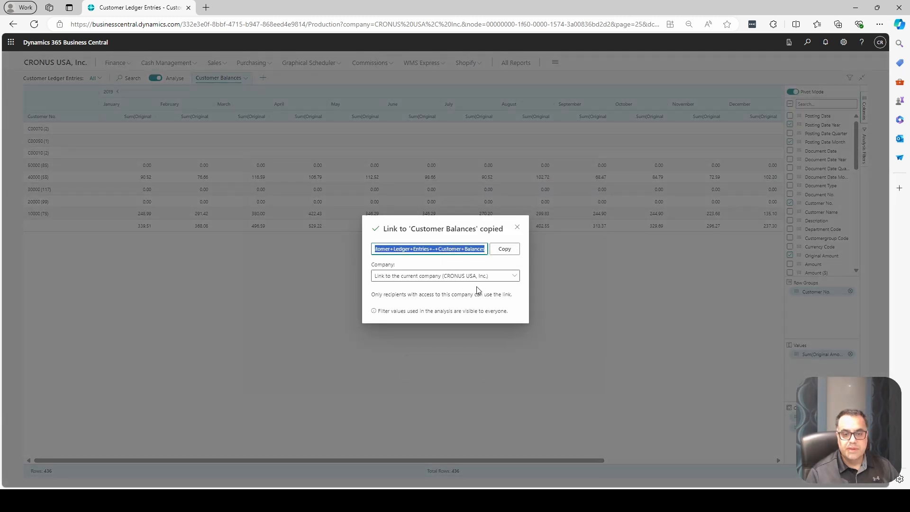
pyautogui.click(505, 249)
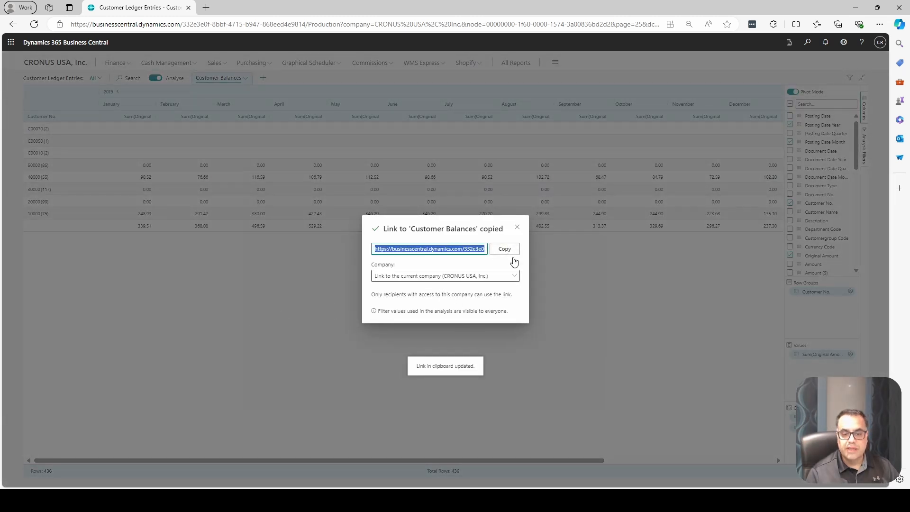
pyautogui.click(517, 227)
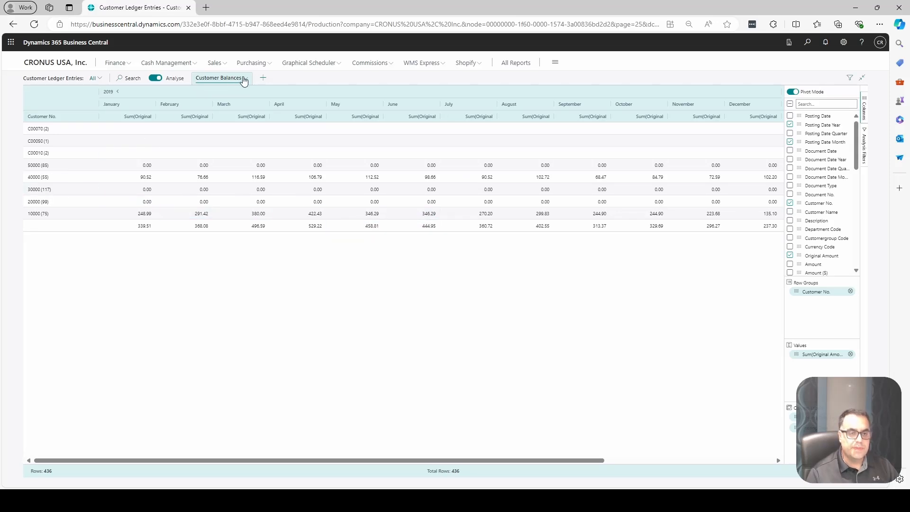
pyautogui.click(245, 79)
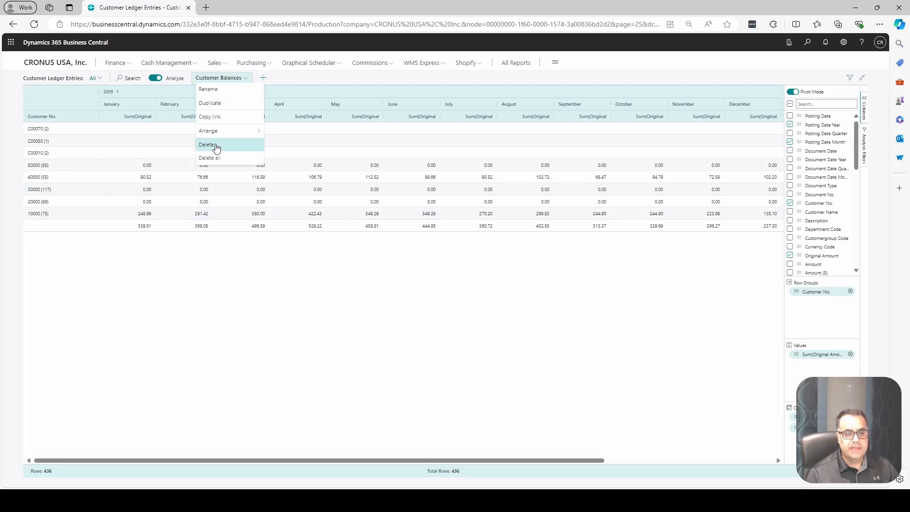
pyautogui.click(242, 268)
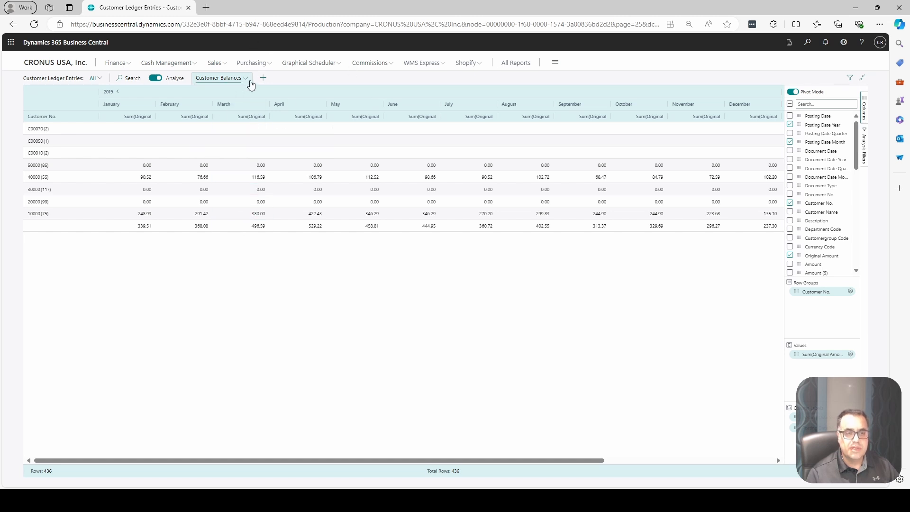
pyautogui.click(246, 78)
pyautogui.moveTo(229, 136)
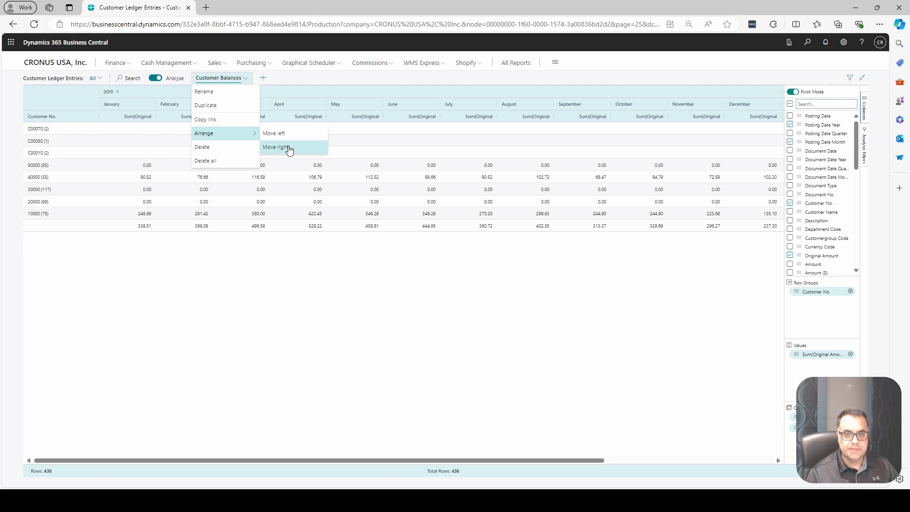
pyautogui.click(370, 294)
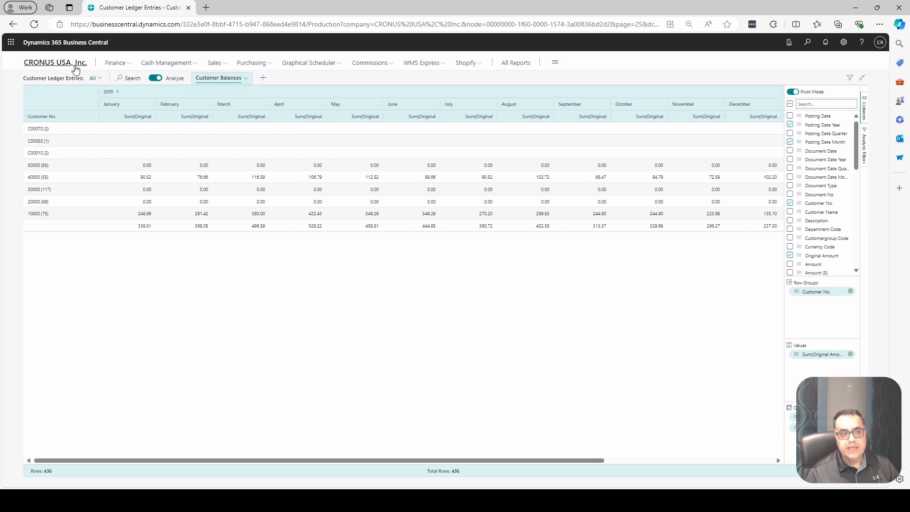
# - Return to the home page and open query 265 by replacing the company part of the page address with query=265
pyautogui.click(76, 69)
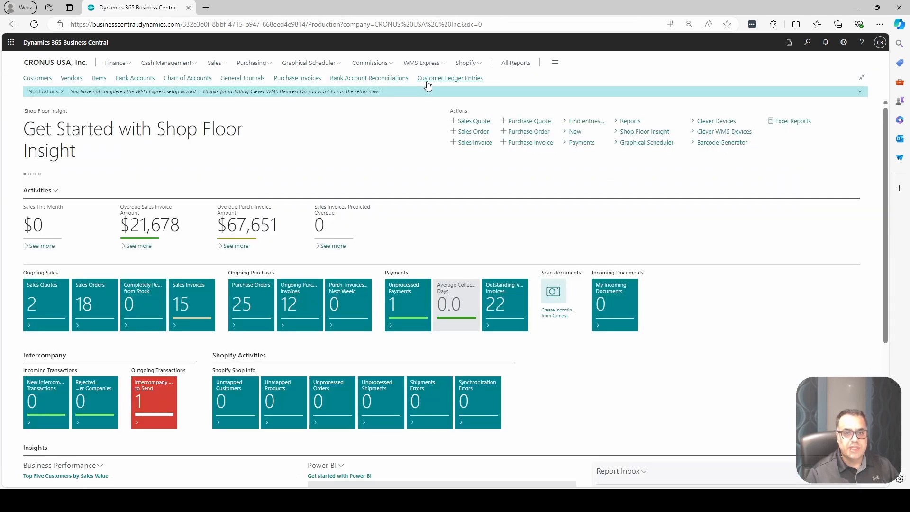
pyautogui.click(351, 23)
pyautogui.click(342, 24)
pyautogui.moveTo(342, 24); pyautogui.dragTo(718, 26)
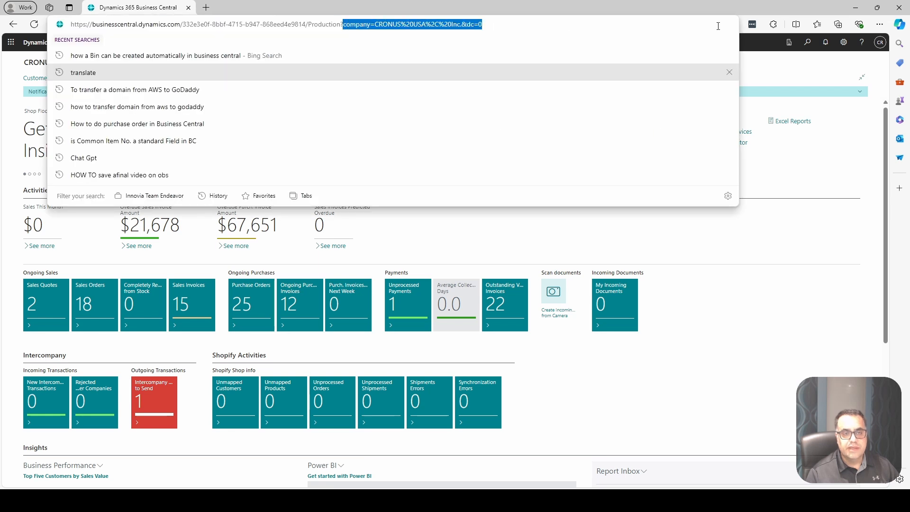
pyautogui.write('query')
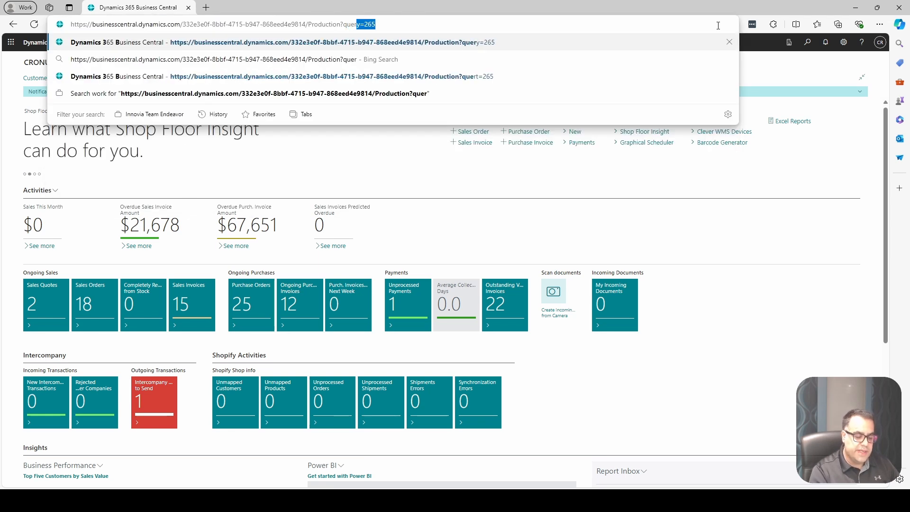
pyautogui.write('=265')
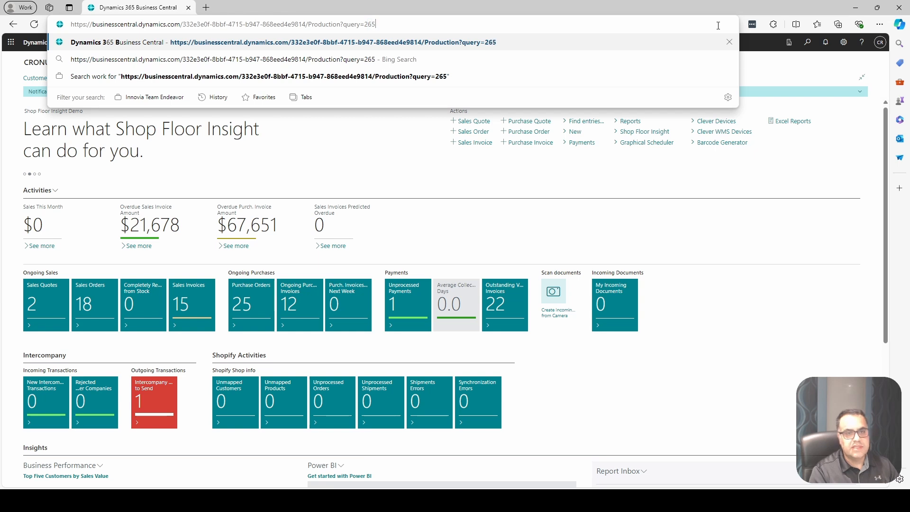
pyautogui.press('Return')
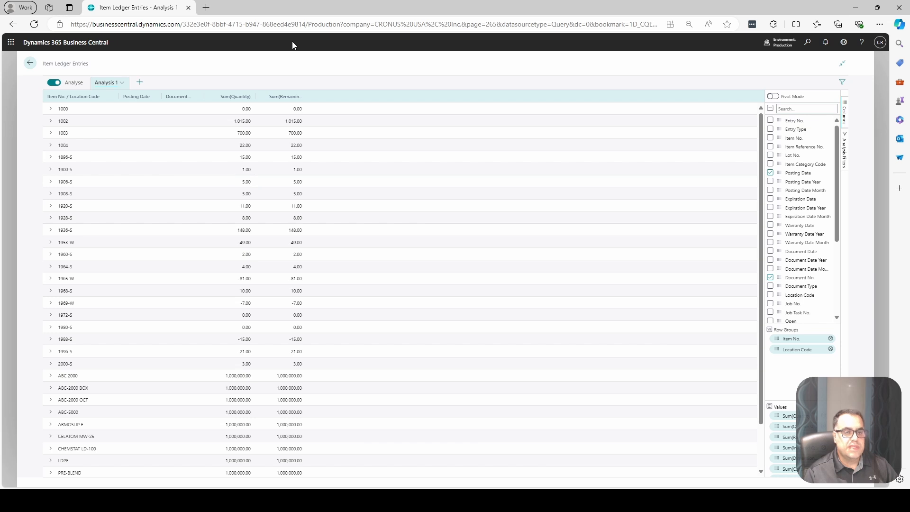
# - Inspect the item groups in the Item Ledger Entries analysis, expanding item 1002 to its location codes
pyautogui.click(51, 110)
pyautogui.click(51, 109)
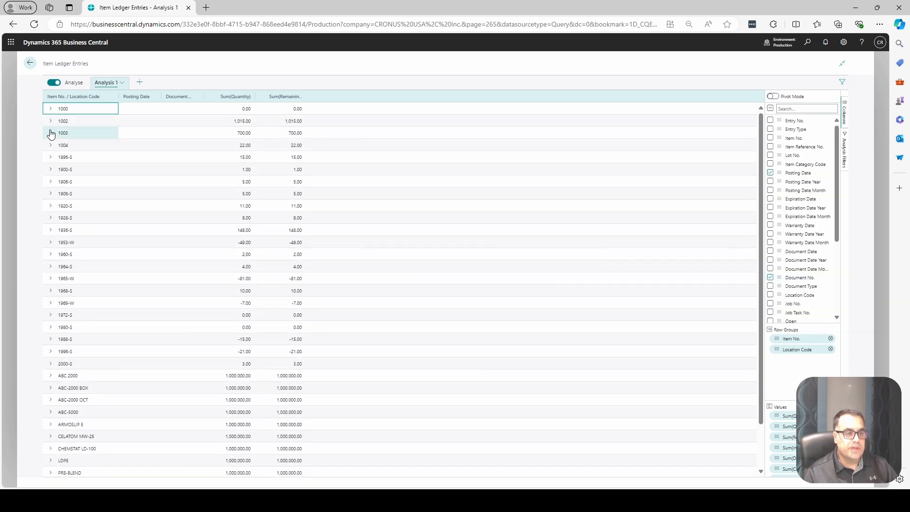
pyautogui.click(50, 121)
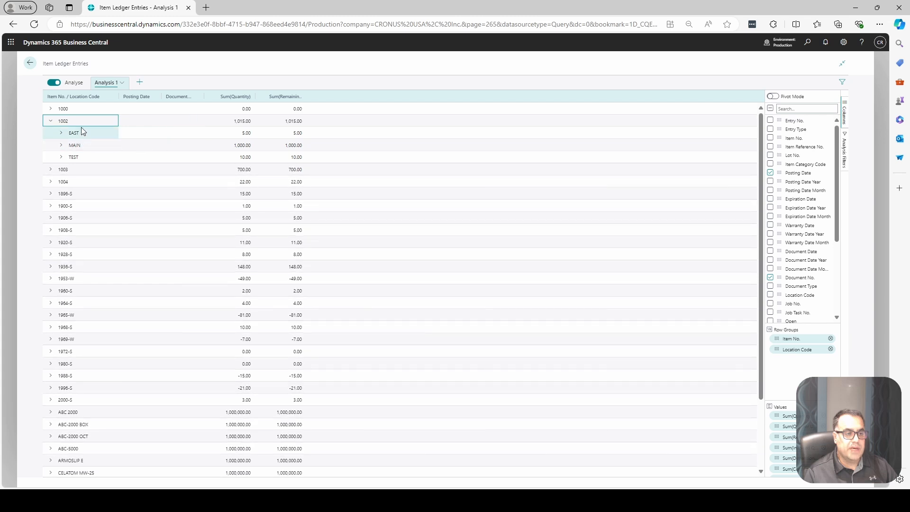